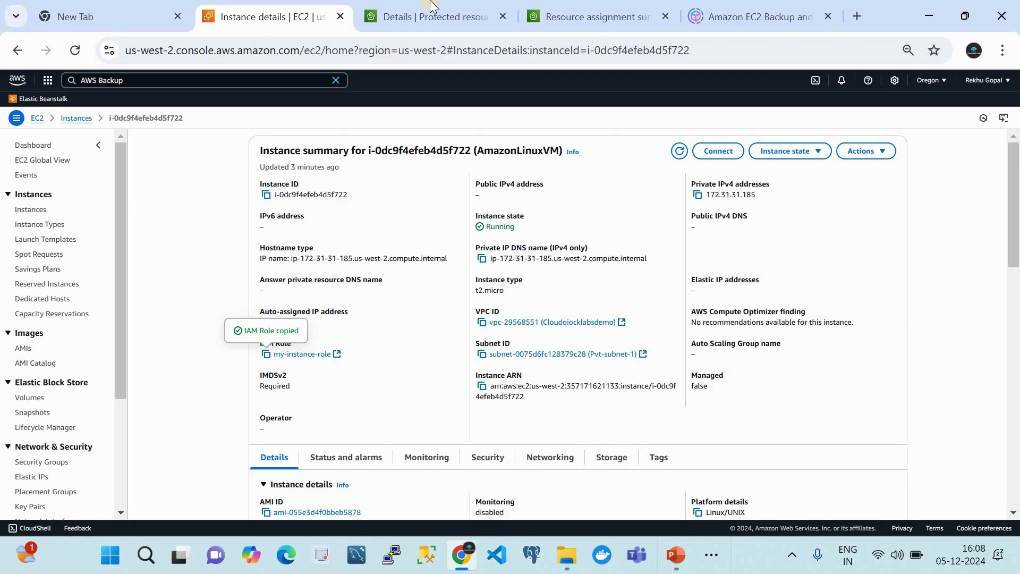
Check the AWS Backup protected resources list against the AmazonLinuxVM instance summary in EC2
left_click(425, 17)
scroll(187, 203, "up", 1)
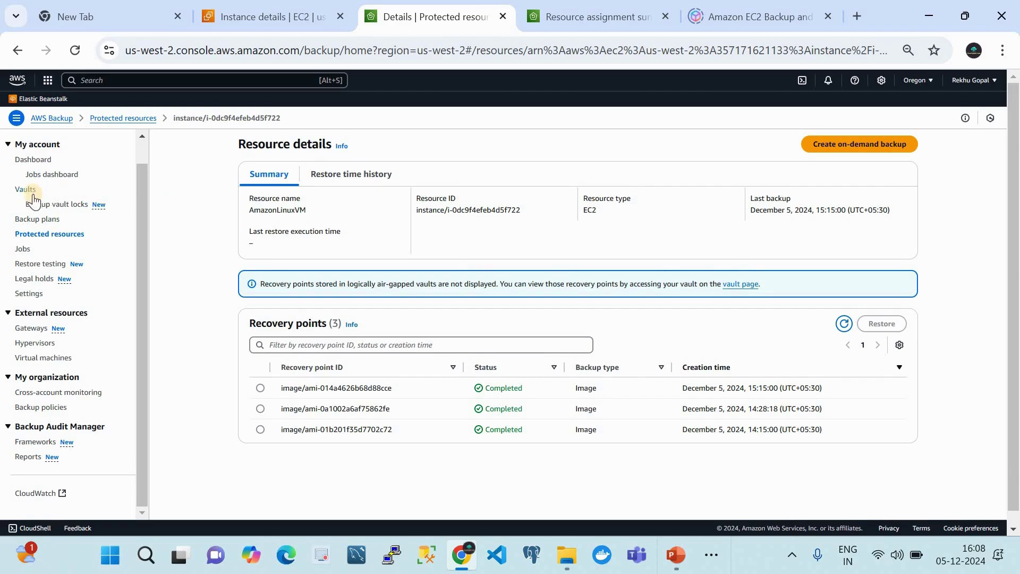
left_click(52, 237)
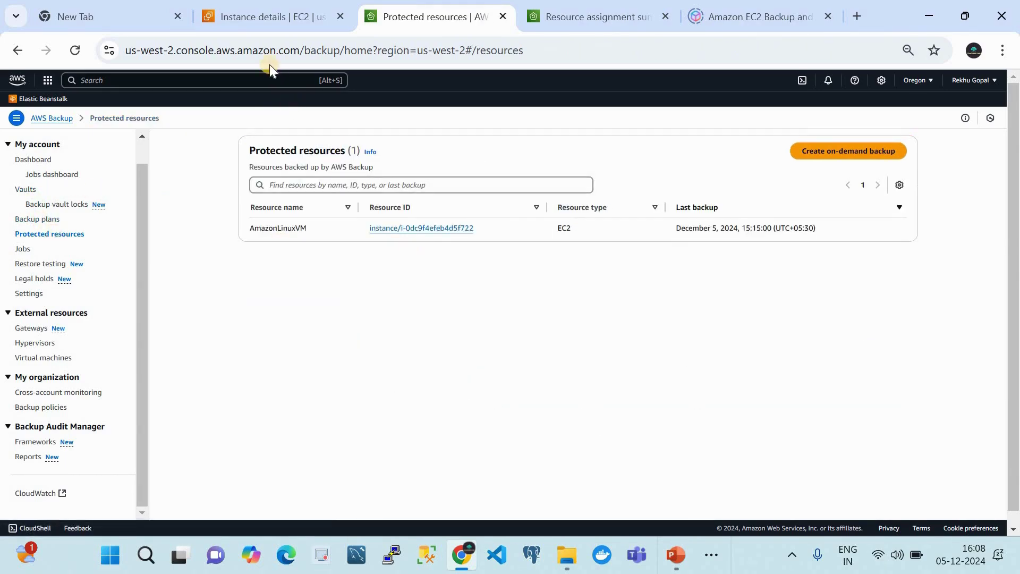
left_click(269, 16)
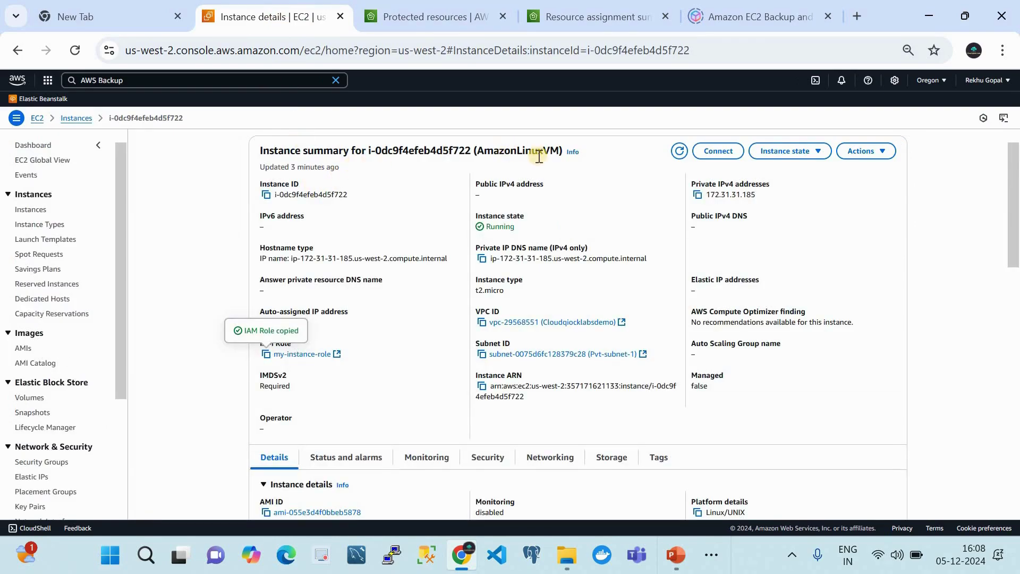
left_click(397, 21)
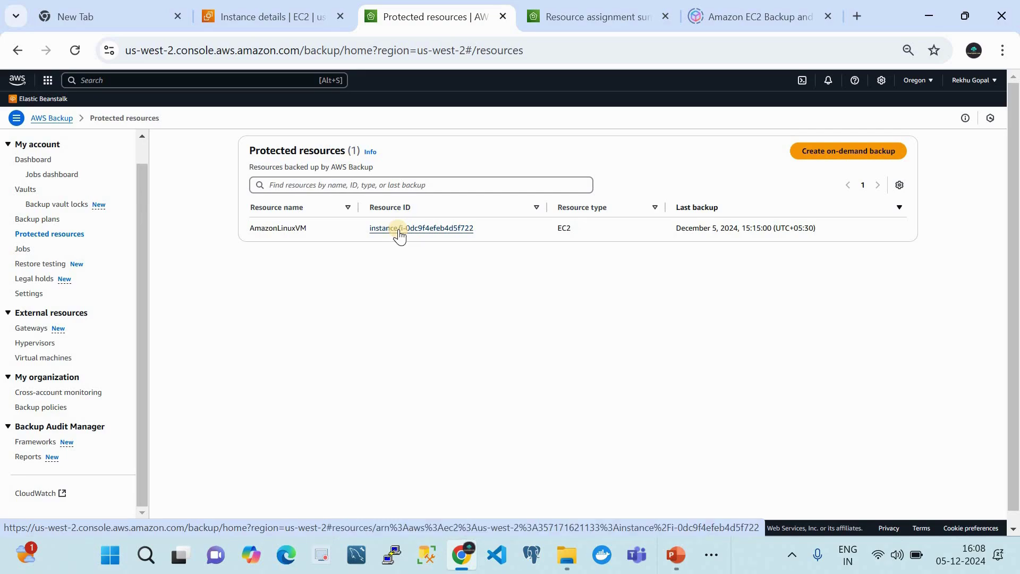
Open the AmazonLinuxVM protected resource and begin restoring its recovery point image/ami-014a4626b68d88cce
left_click(398, 228)
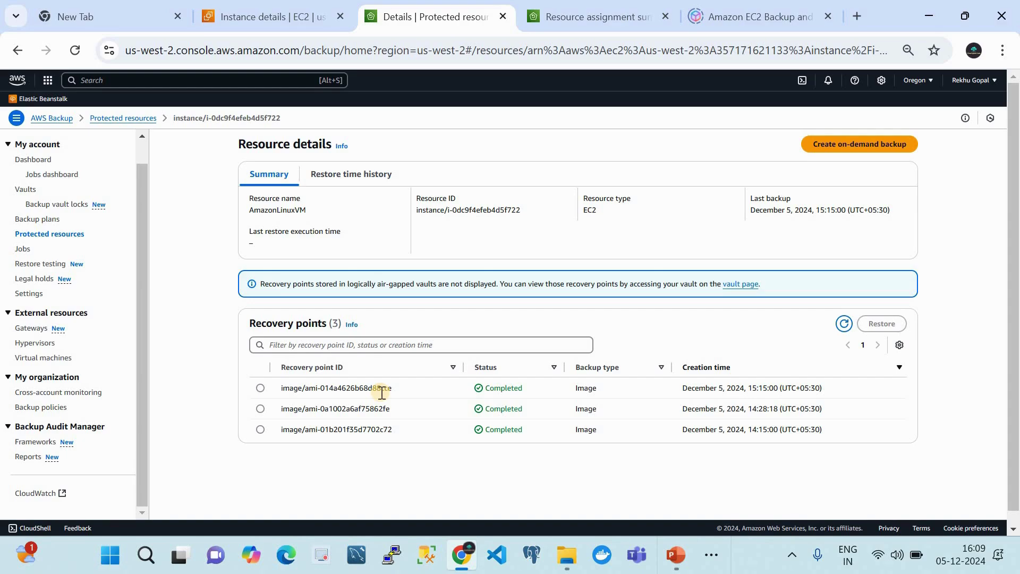
left_click(260, 387)
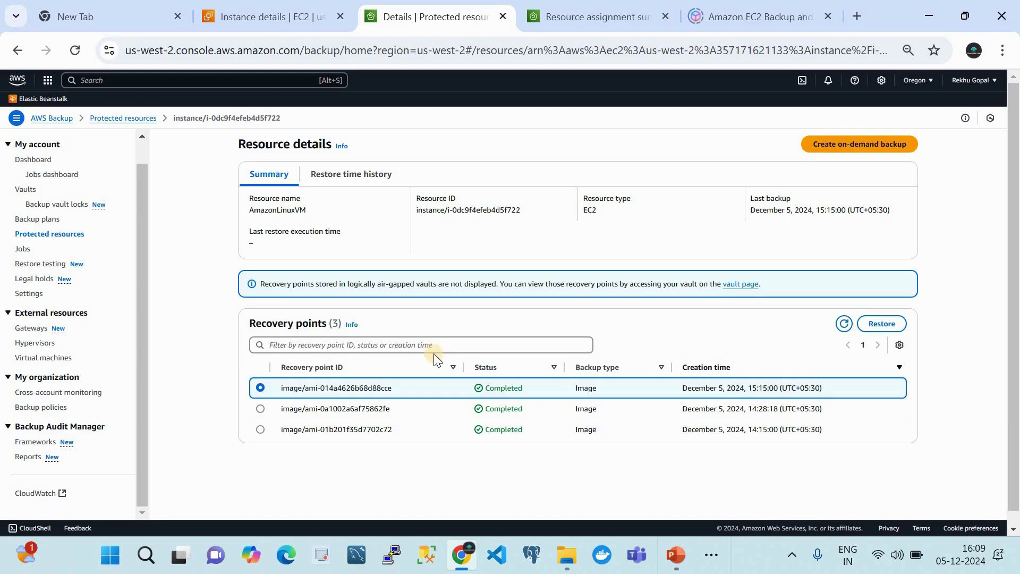
left_click(877, 327)
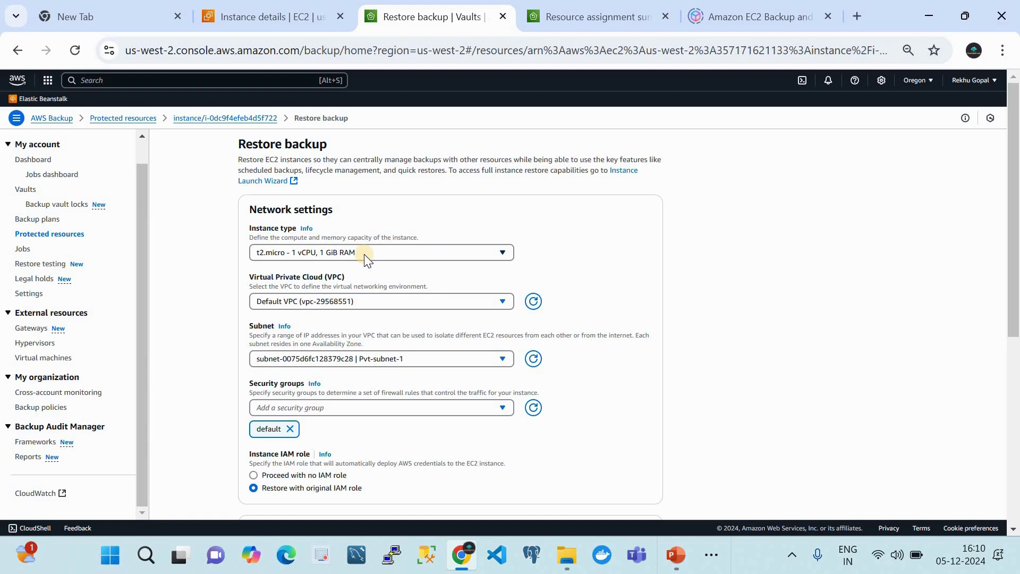
Review the restore's network settings, including the VPC choices, subnet, security group and instance IAM role
scroll(365, 255, "down", 1)
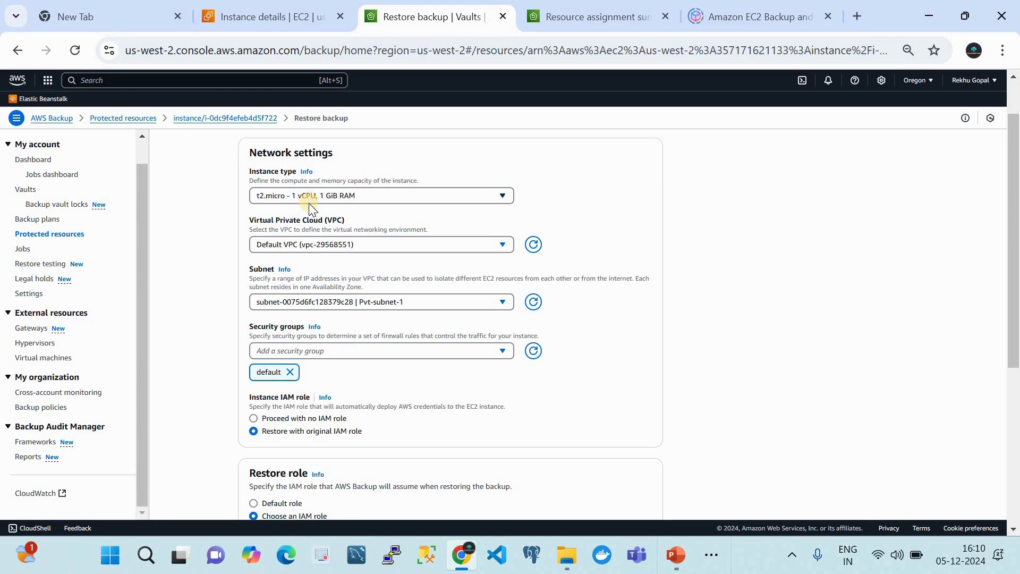
left_click(304, 247)
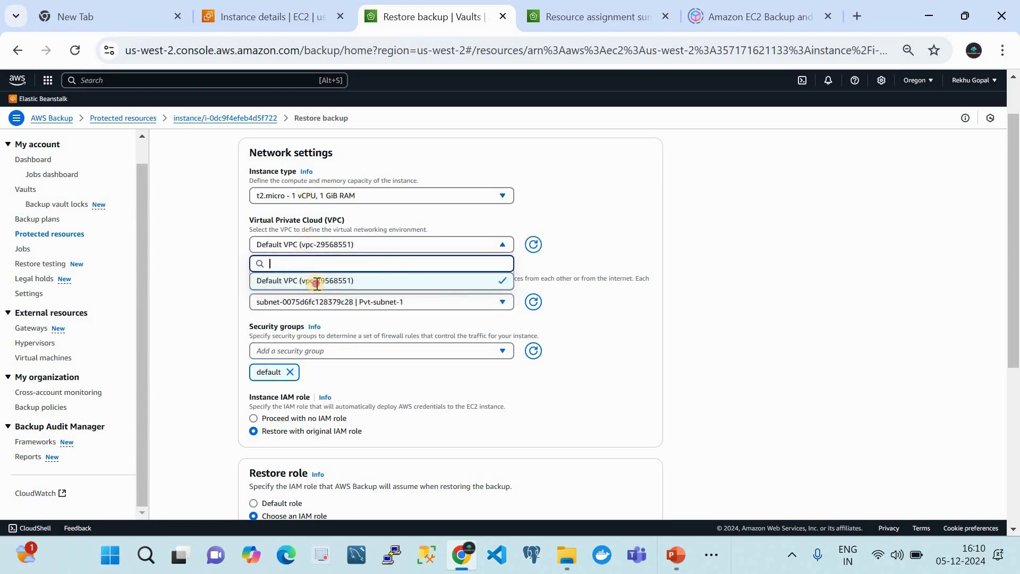
left_click(314, 302)
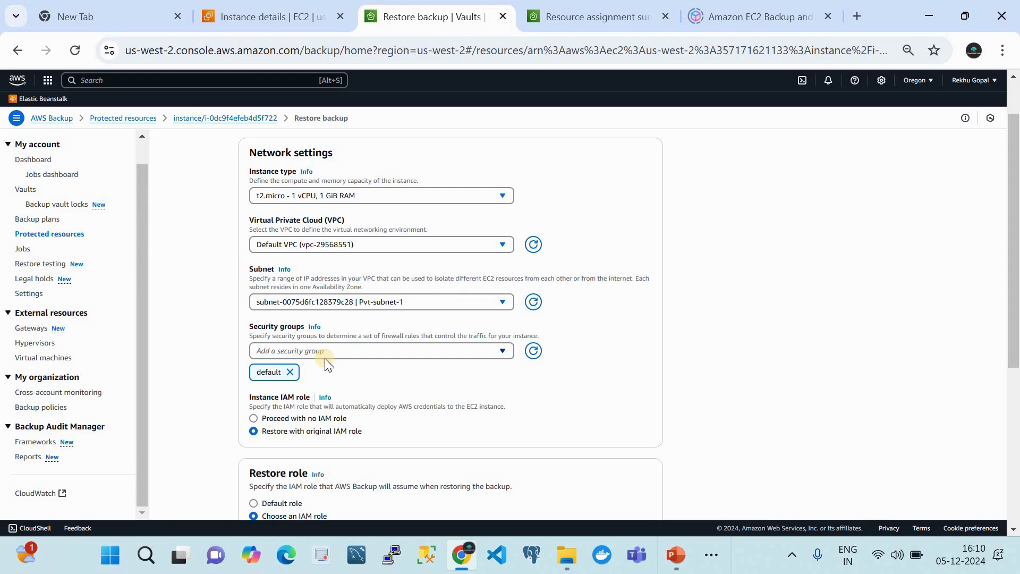
scroll(327, 362, "down", 2)
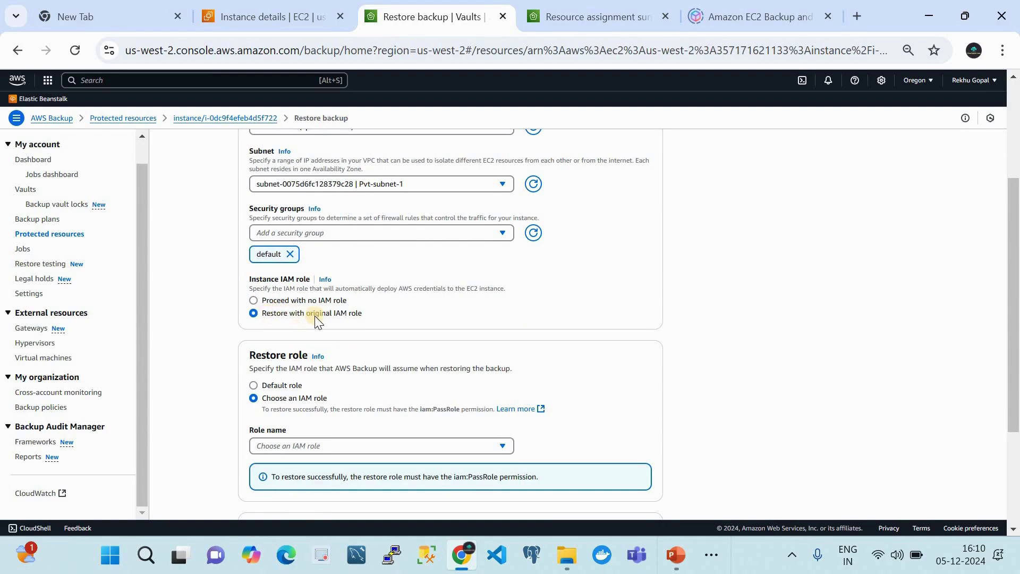
scroll(316, 316, "down", 1)
scroll(316, 317, "up", 2)
scroll(317, 317, "down", 1)
scroll(317, 317, "down", 2)
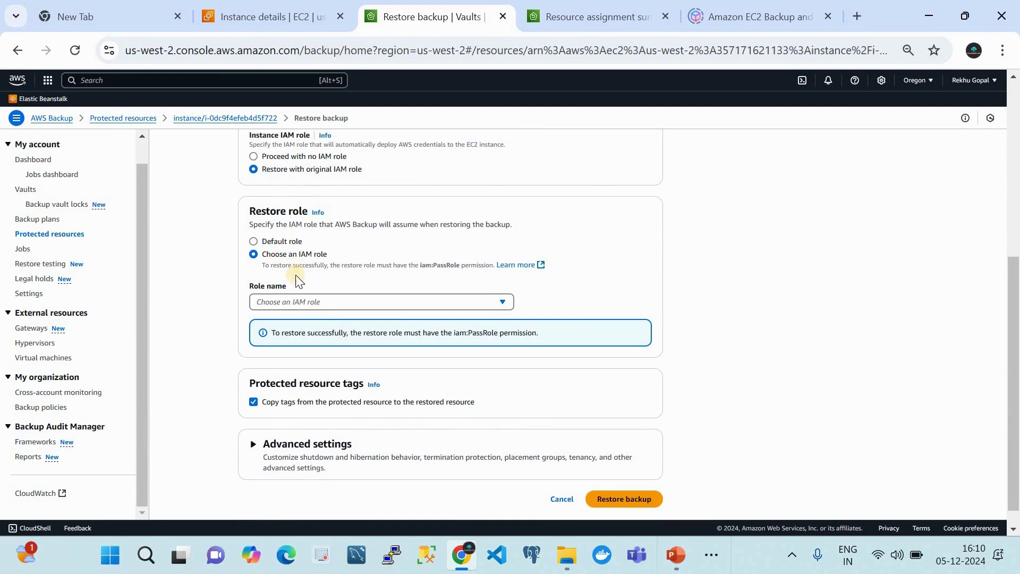
Choose my-instance-role as the IAM role that AWS Backup assumes for the restore
left_click(309, 302)
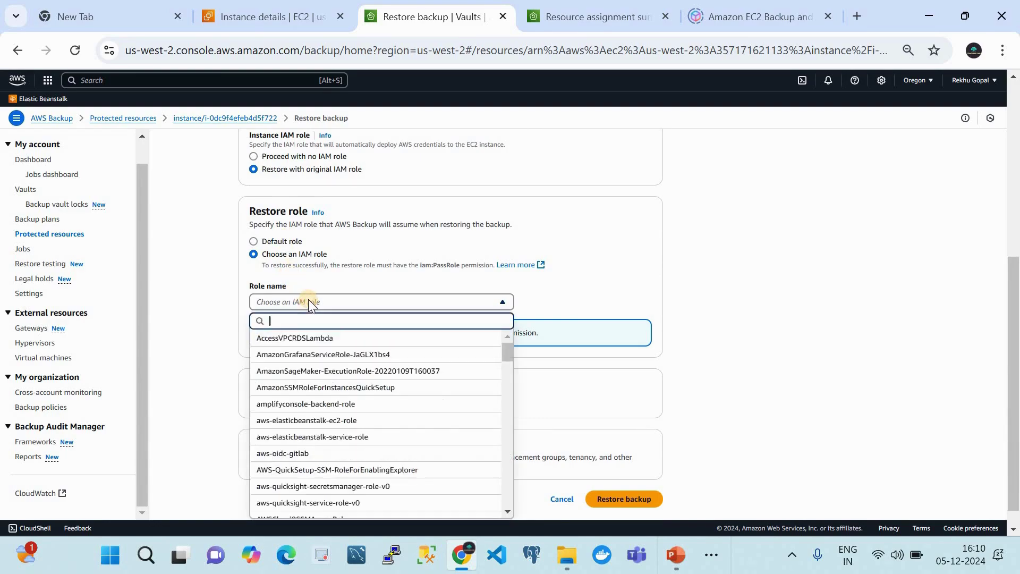
type("my-instance-role")
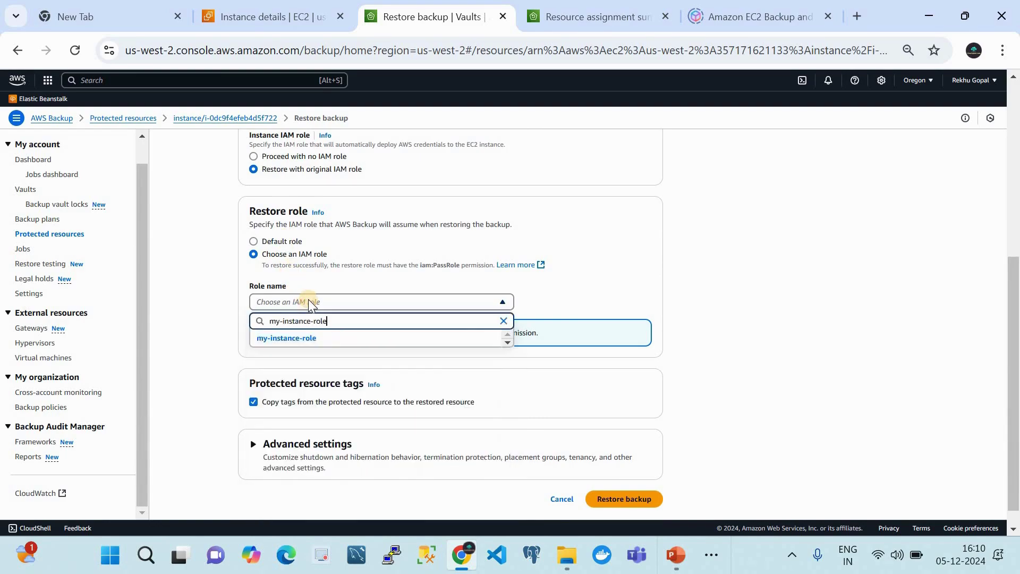
left_click(312, 337)
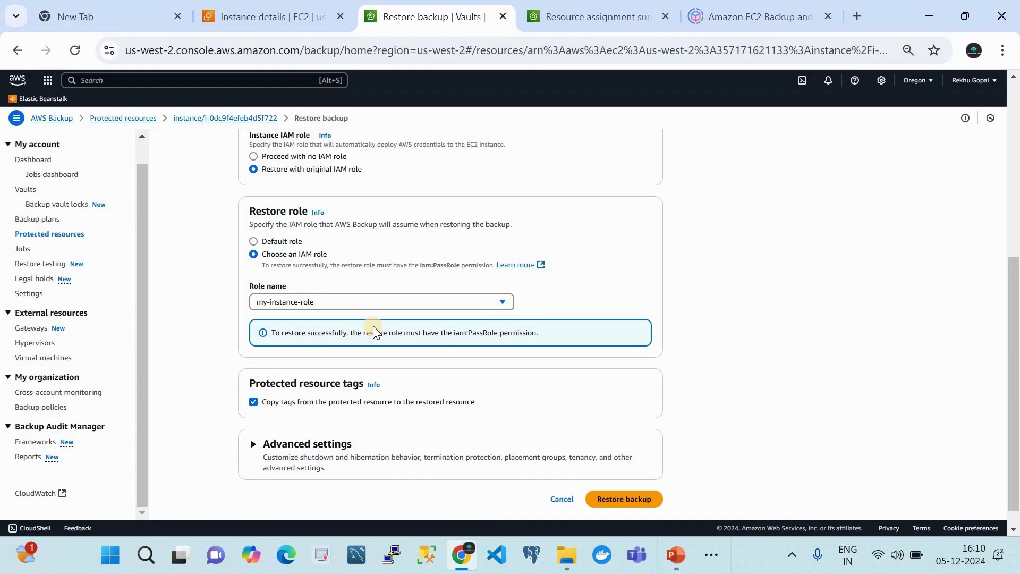
scroll(373, 326, "down", 1)
scroll(373, 326, "up", 1)
scroll(373, 326, "up", 4)
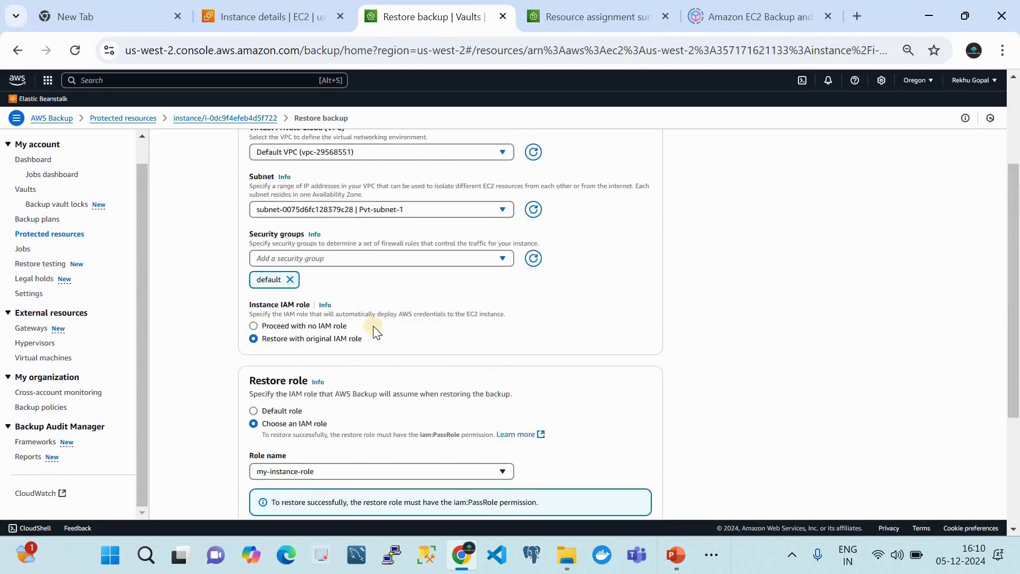
scroll(389, 345, "down", 5)
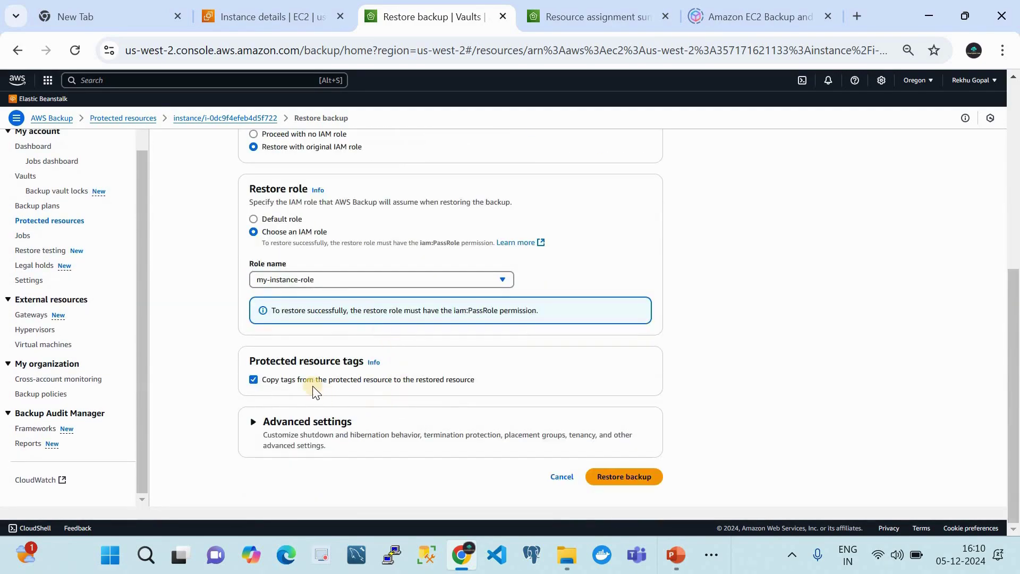
Examine the restore's advanced settings, from shutdown behavior and termination protection to tenancy and user data, then collapse them
left_click(305, 431)
scroll(301, 425, "down", 7)
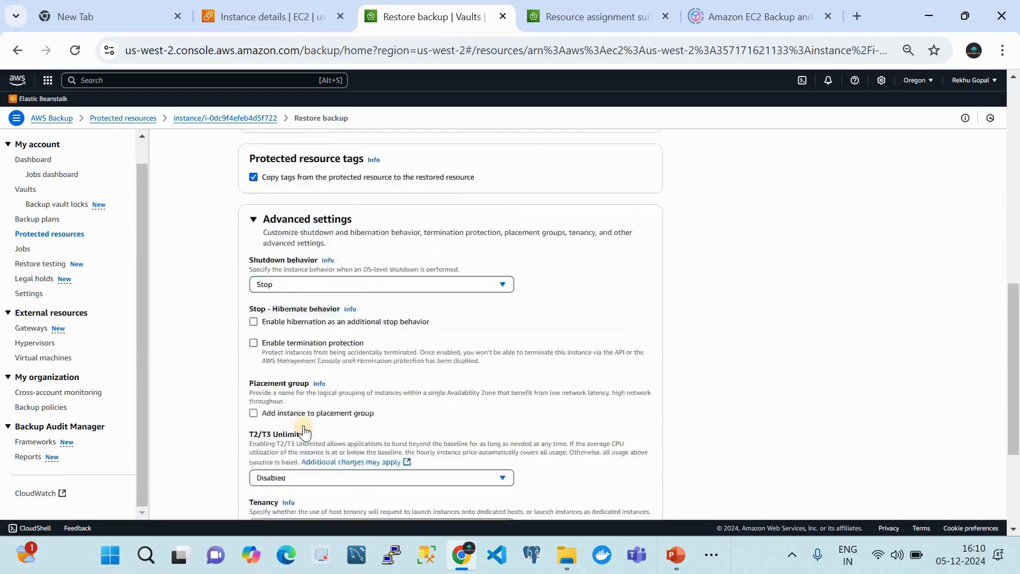
scroll(328, 368, "up", 5)
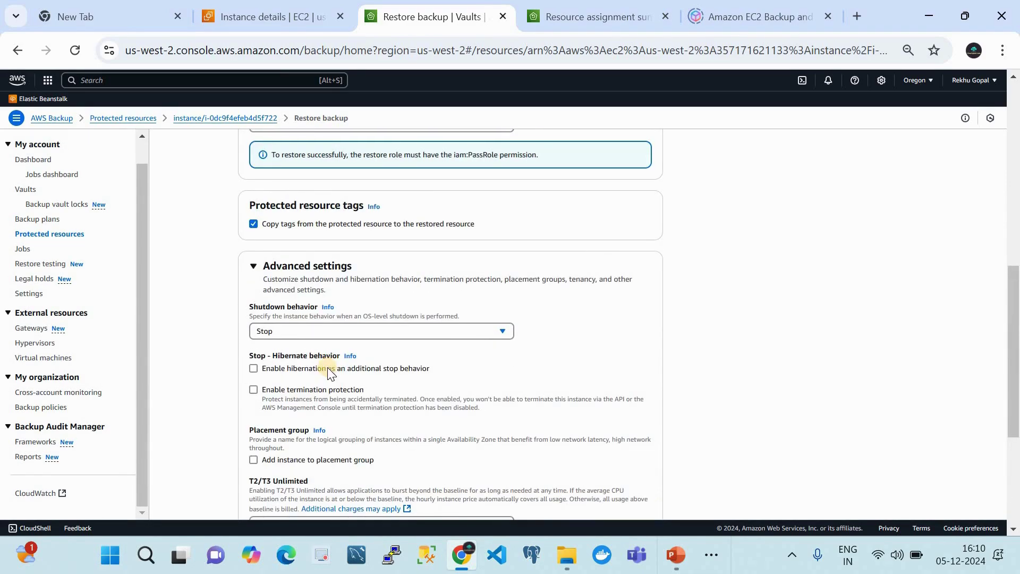
scroll(327, 368, "down", 3)
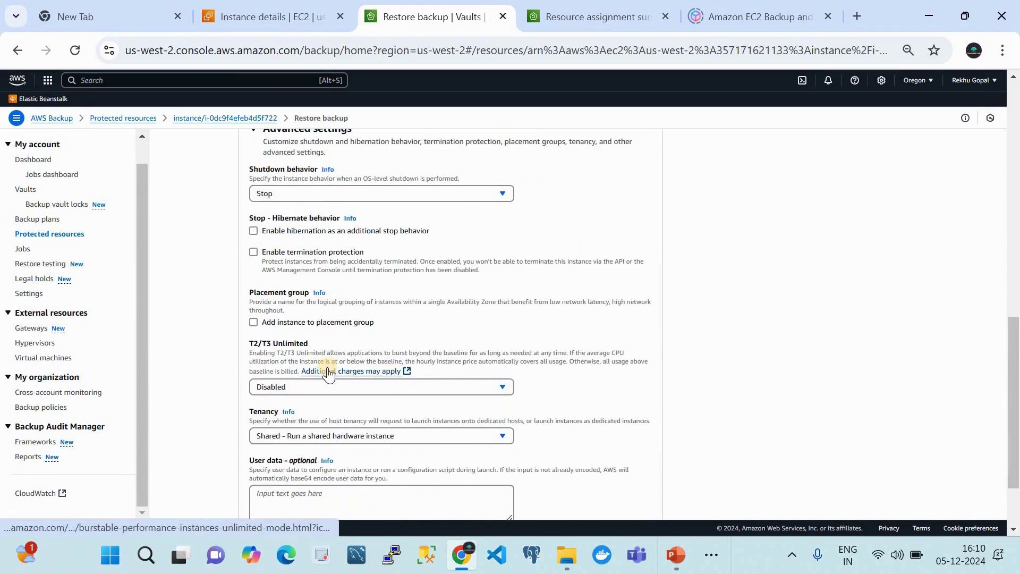
scroll(422, 336, "down", 2)
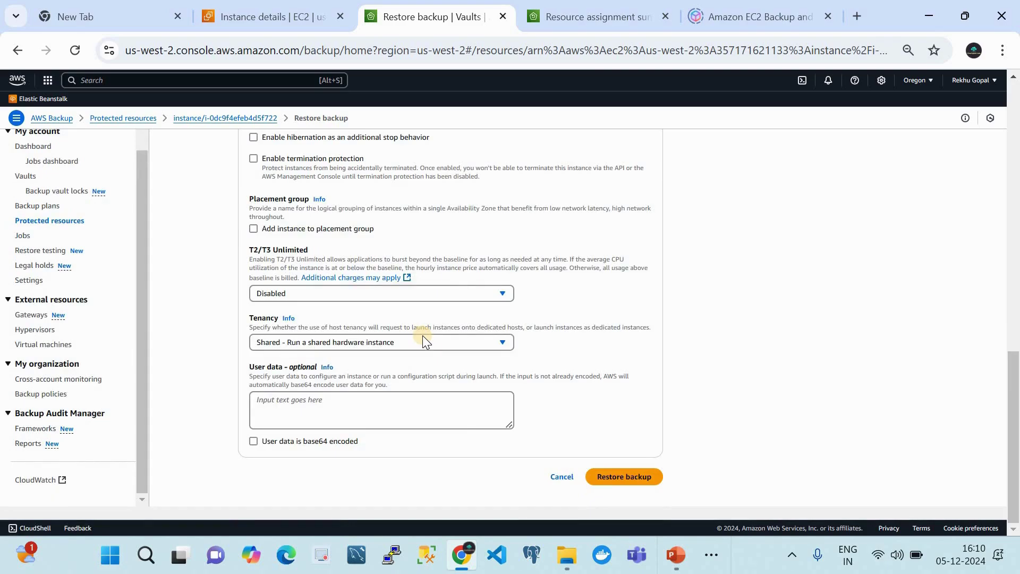
scroll(422, 336, "up", 4)
scroll(412, 335, "down", 2)
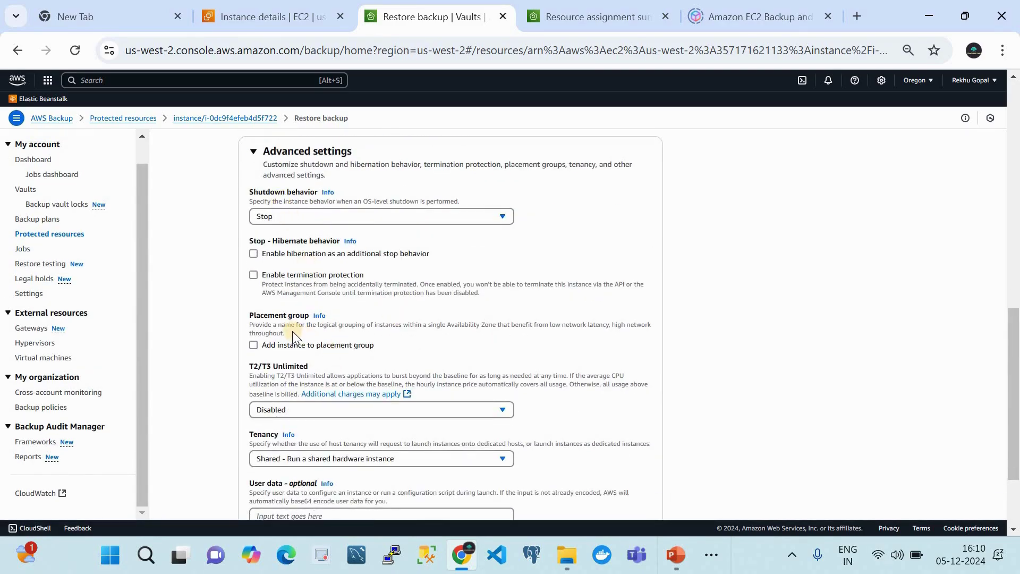
scroll(297, 326, "down", 3)
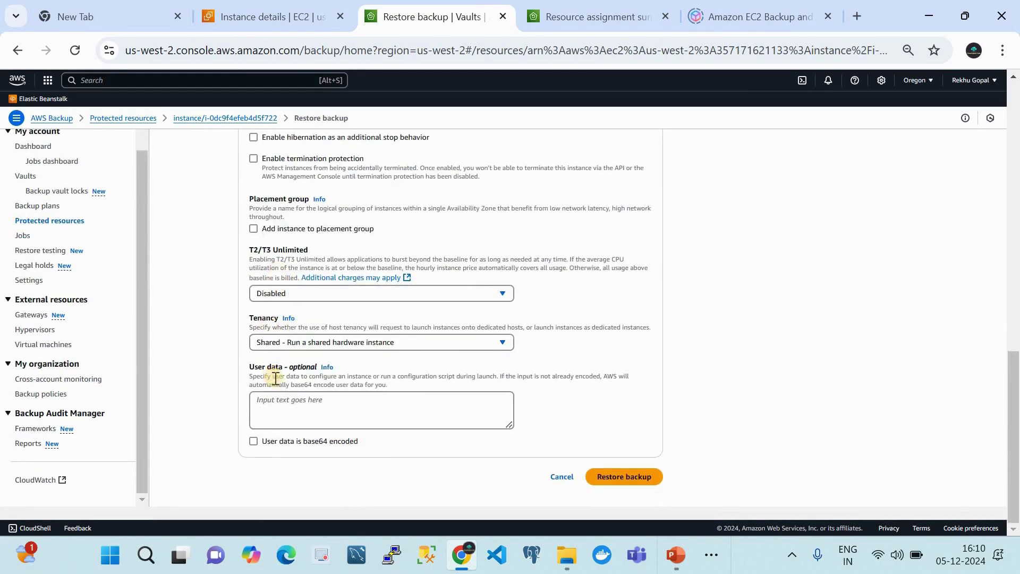
left_click(290, 400)
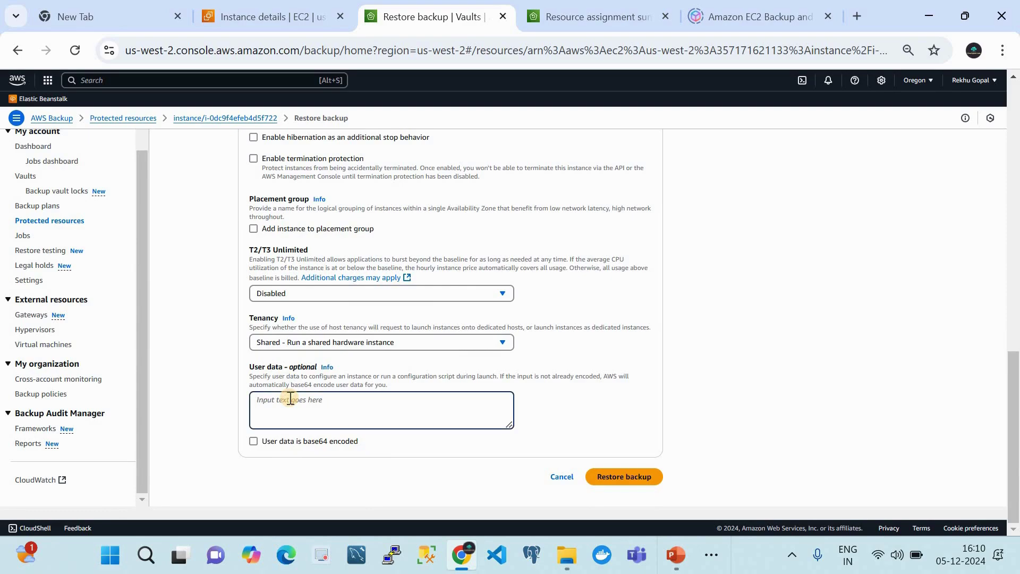
scroll(451, 312, "up", 6)
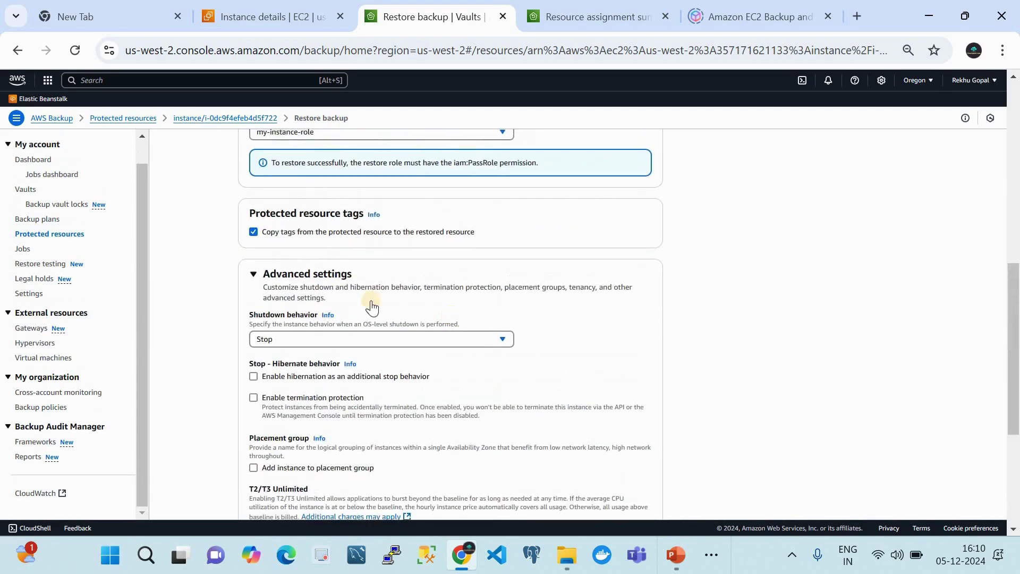
left_click(255, 275)
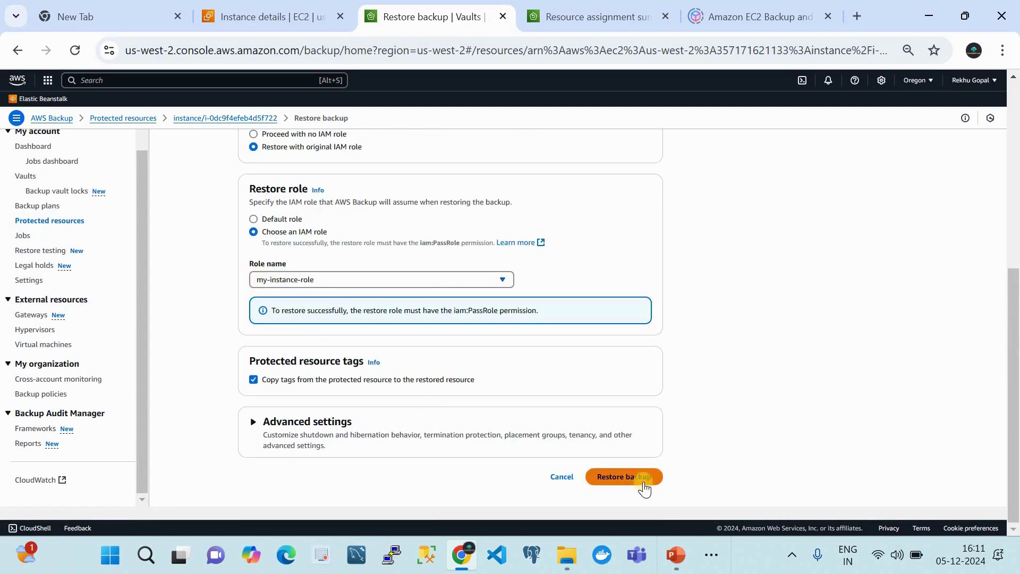
Submit the backup restore and open the new restore job's details to inspect its status and parameters
left_click(634, 478)
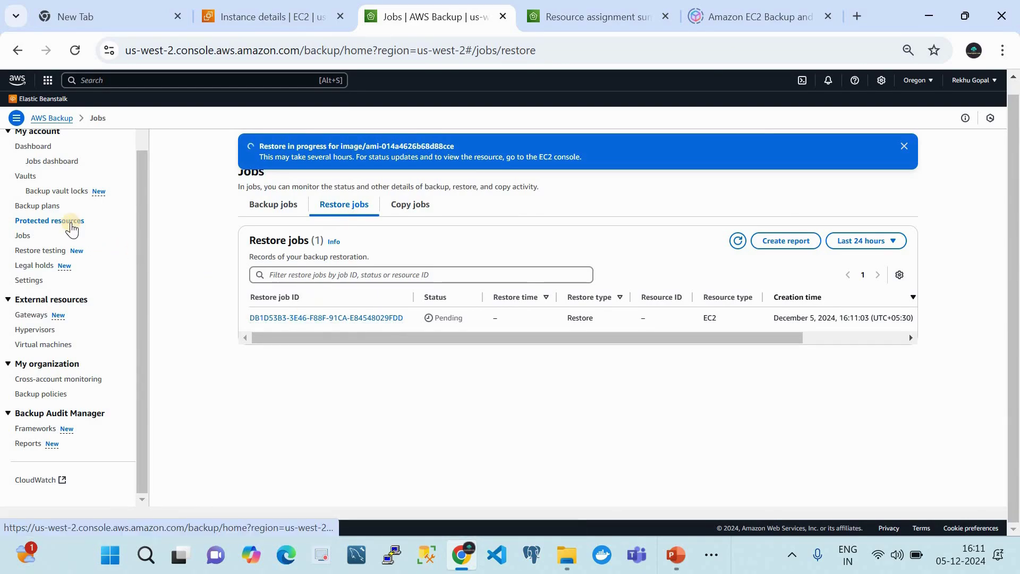
scroll(72, 228, "up", 1)
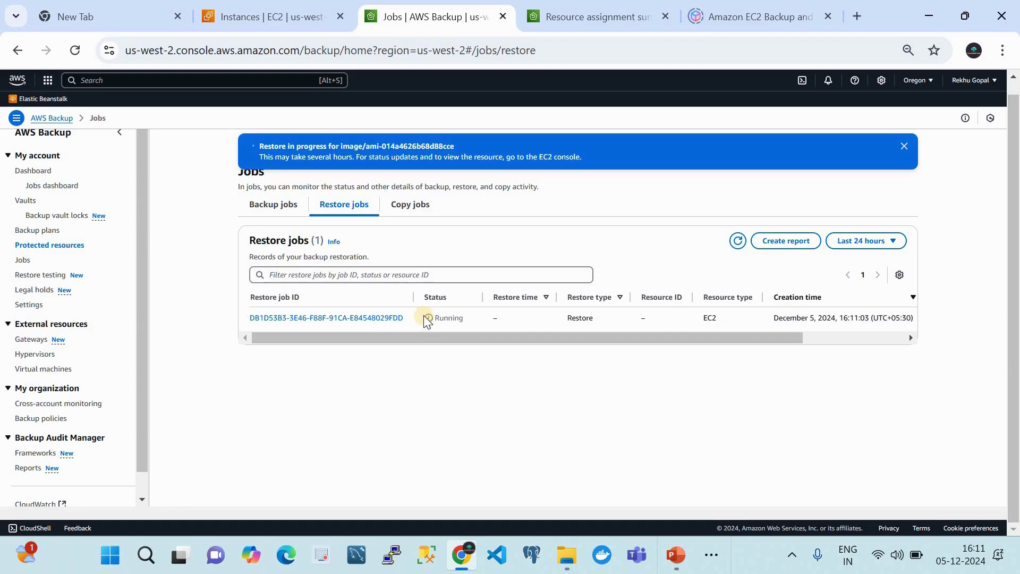
left_click(346, 319)
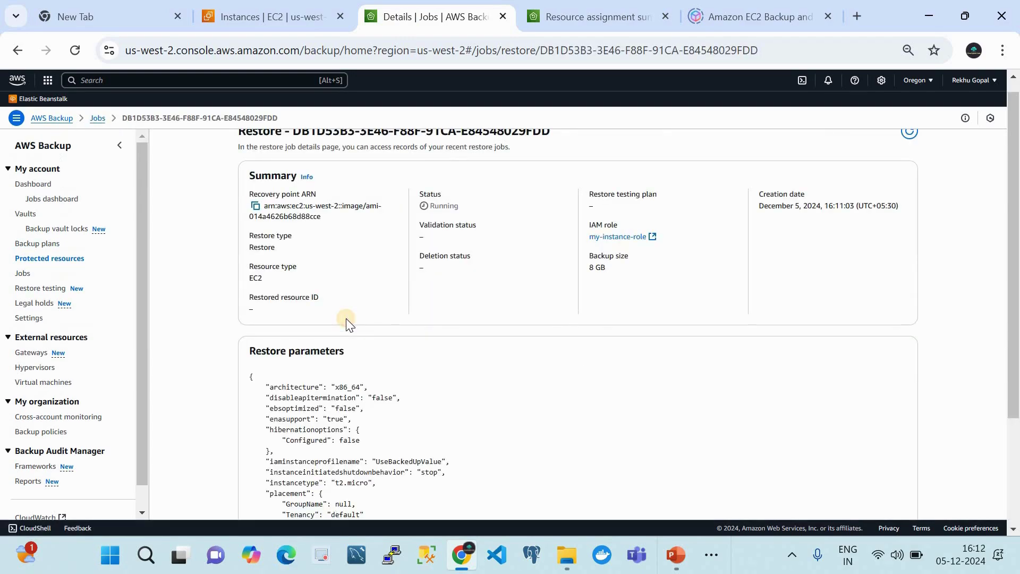
scroll(433, 393, "down", 3)
scroll(433, 393, "up", 4)
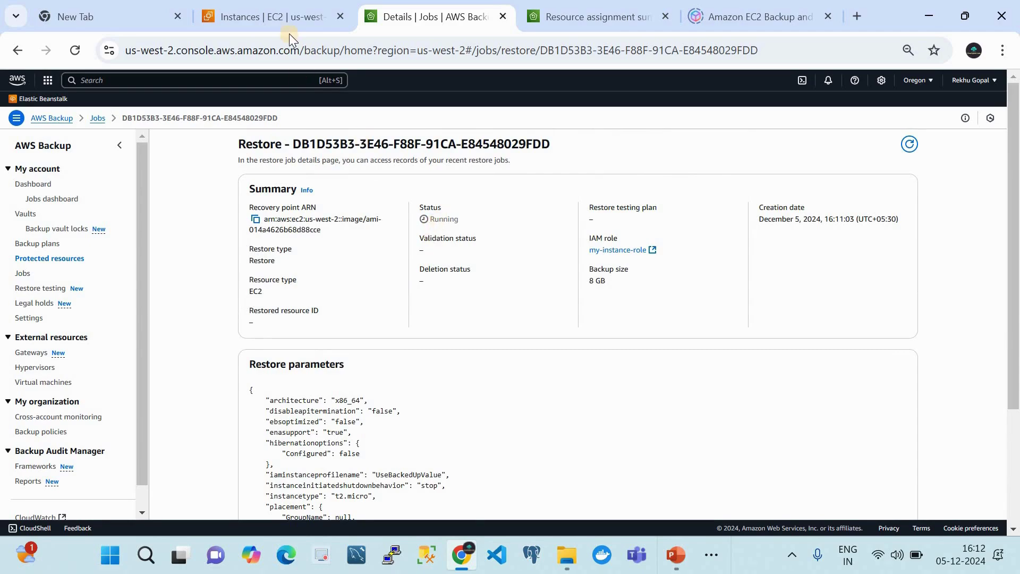
Select the restored AmazonLinuxVM instance i-0cd0f0a9aa5ee55b9 in EC2 and refresh the instance list to check its status
left_click(278, 18)
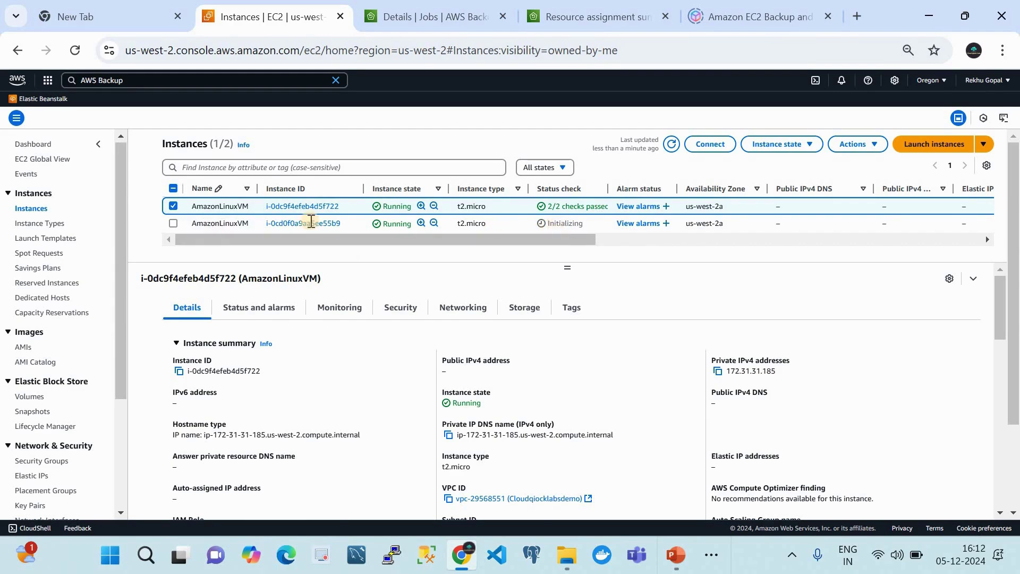
left_click(173, 223)
left_click(174, 223)
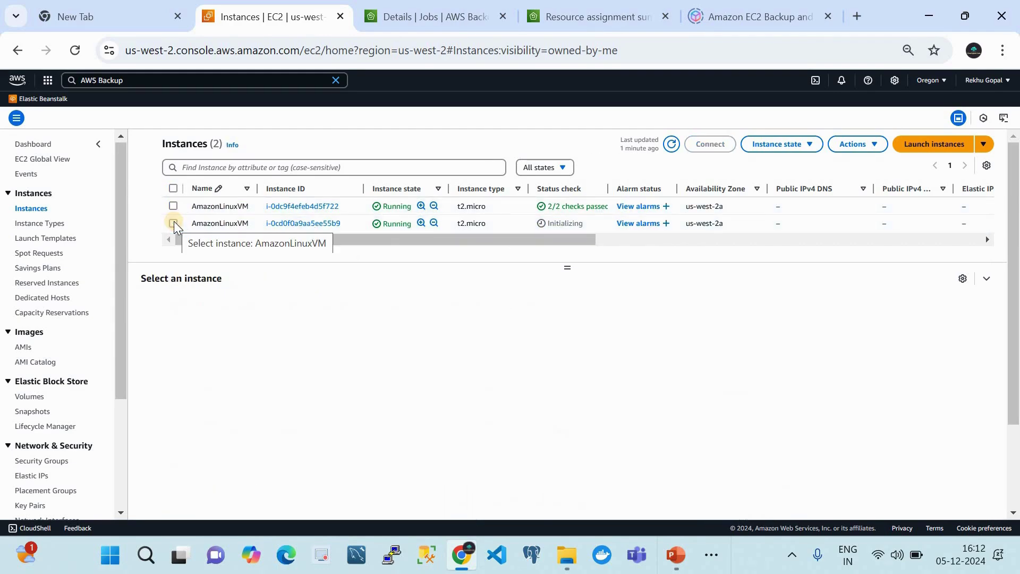
left_click(174, 222)
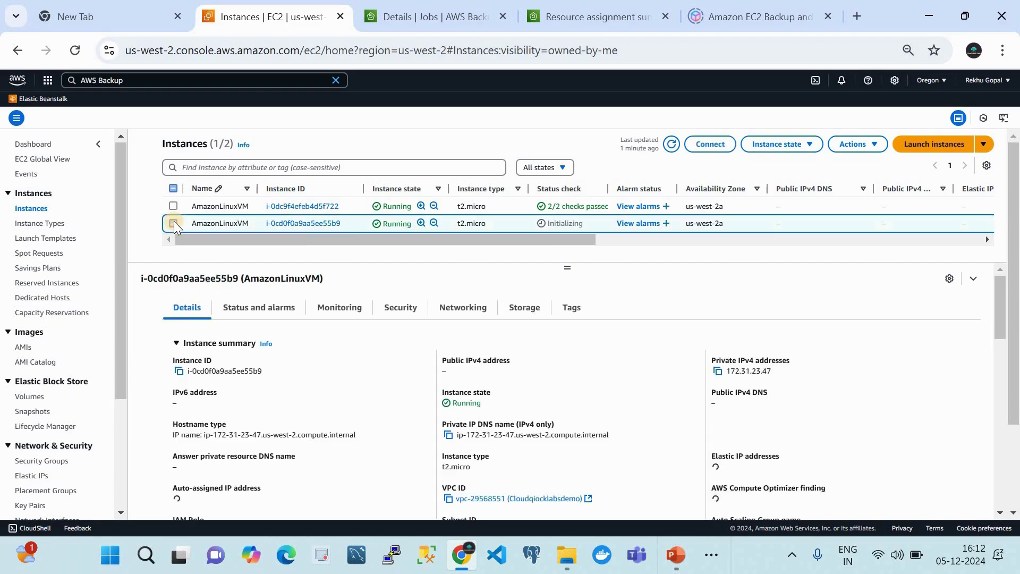
left_click(668, 147)
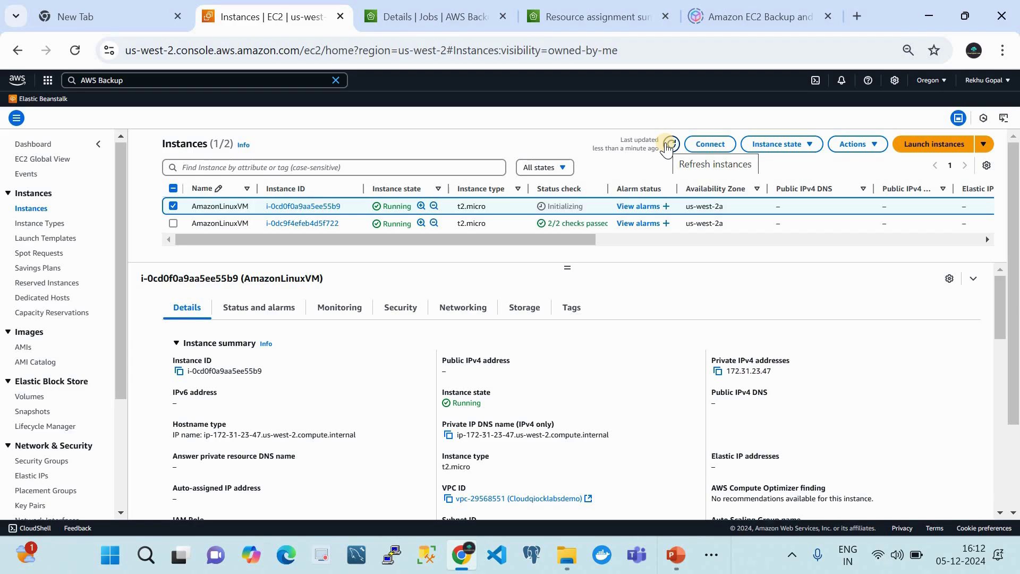
left_click(667, 144)
left_click(669, 149)
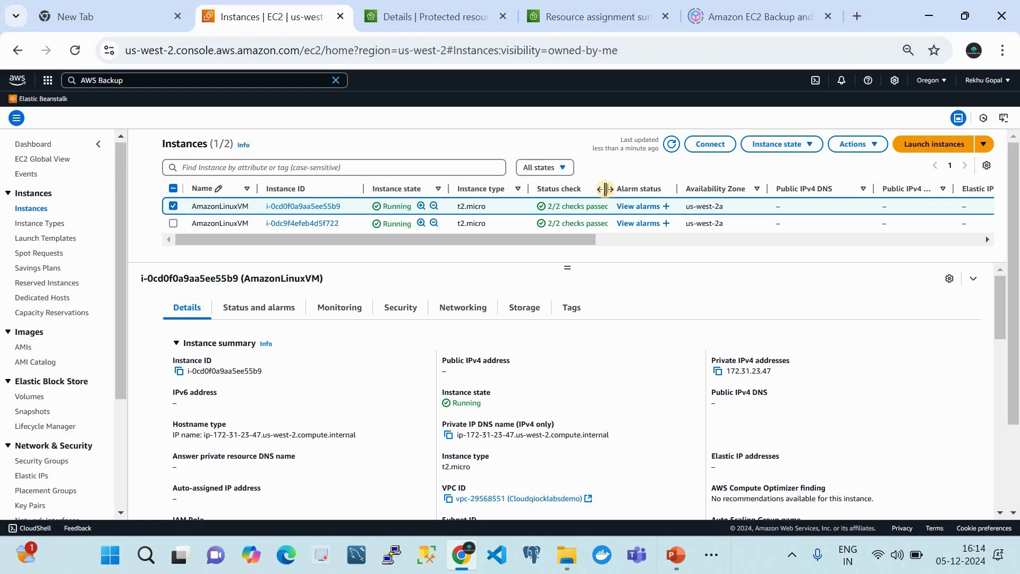
Widen the Status check column in the EC2 instance list and compare both AmazonLinuxVM instances' status checks and launch times
left_click_drag(606, 188, 687, 190)
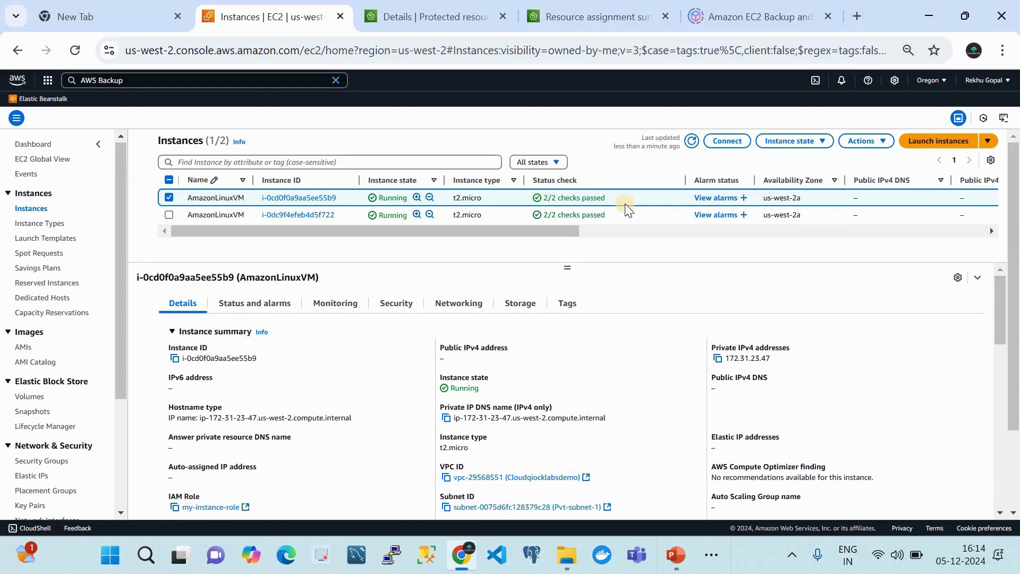
scroll(579, 196, "right", 5)
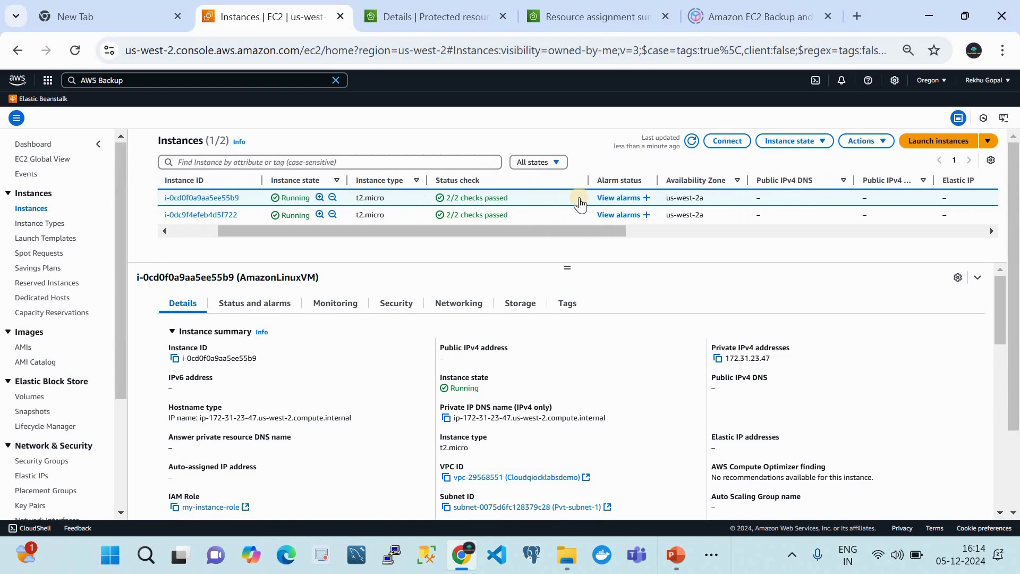
scroll(579, 197, "right", 8)
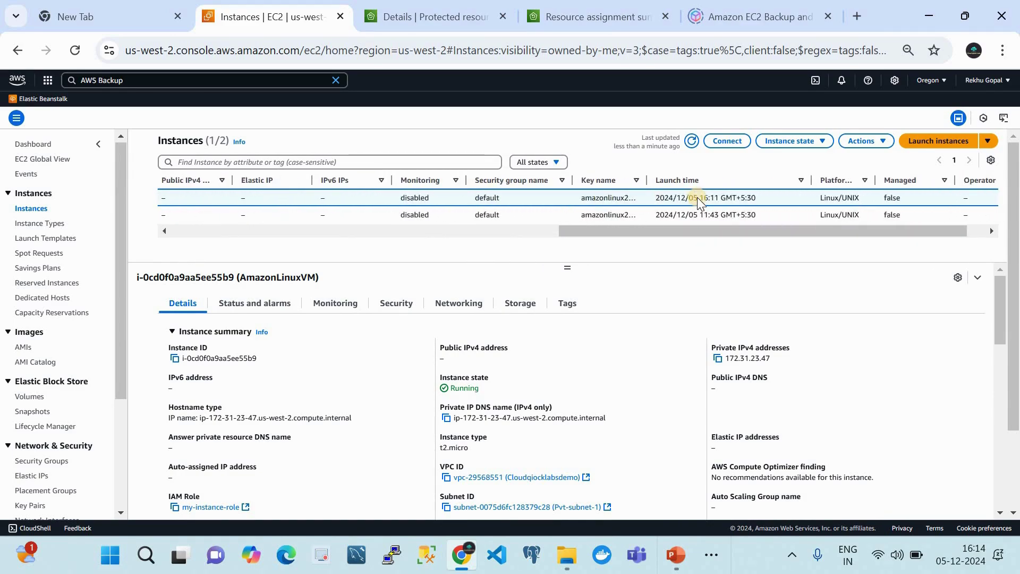
scroll(698, 198, "left", 13)
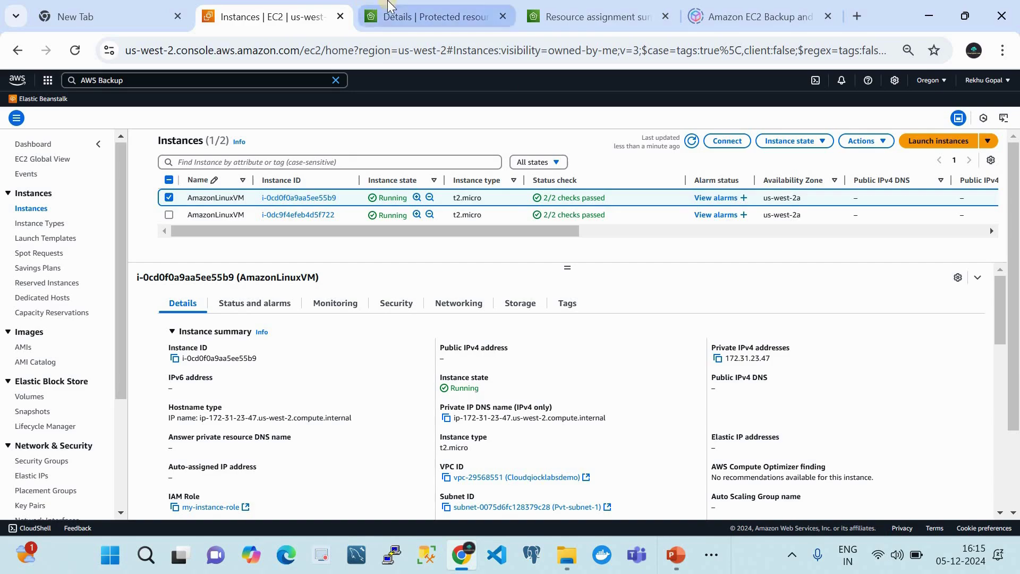
Switch to AWS Backup, reopen protected resource instance/i-0dc9f4efeb4d5f722 from the protected resources list, and view its restore time history
left_click(404, 15)
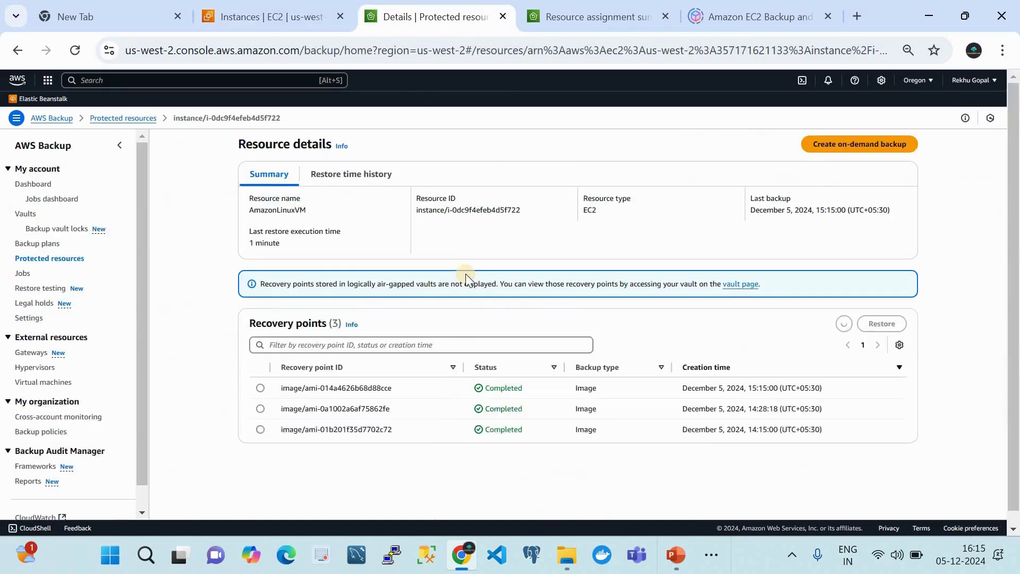
left_click(349, 173)
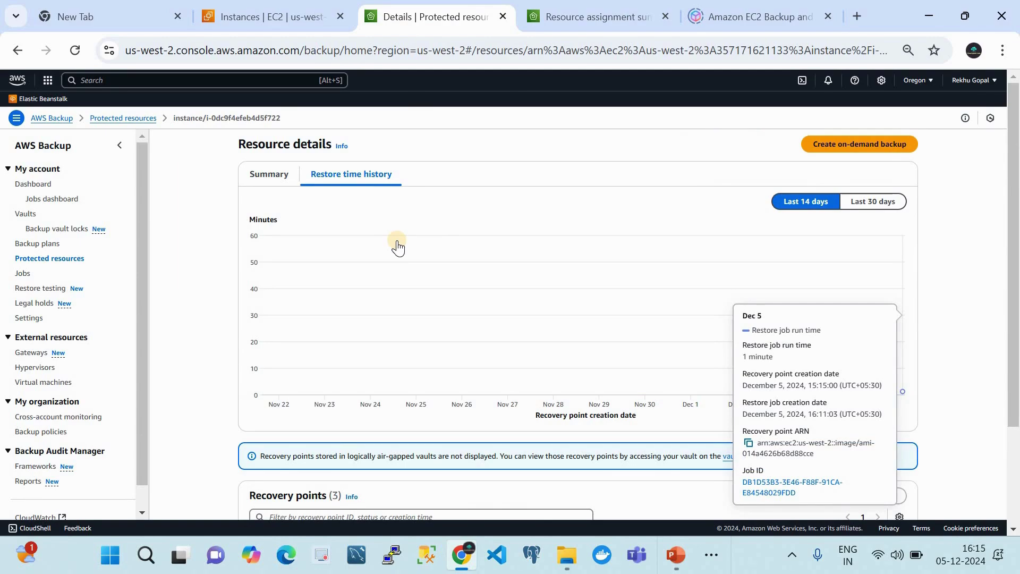
left_click(62, 259)
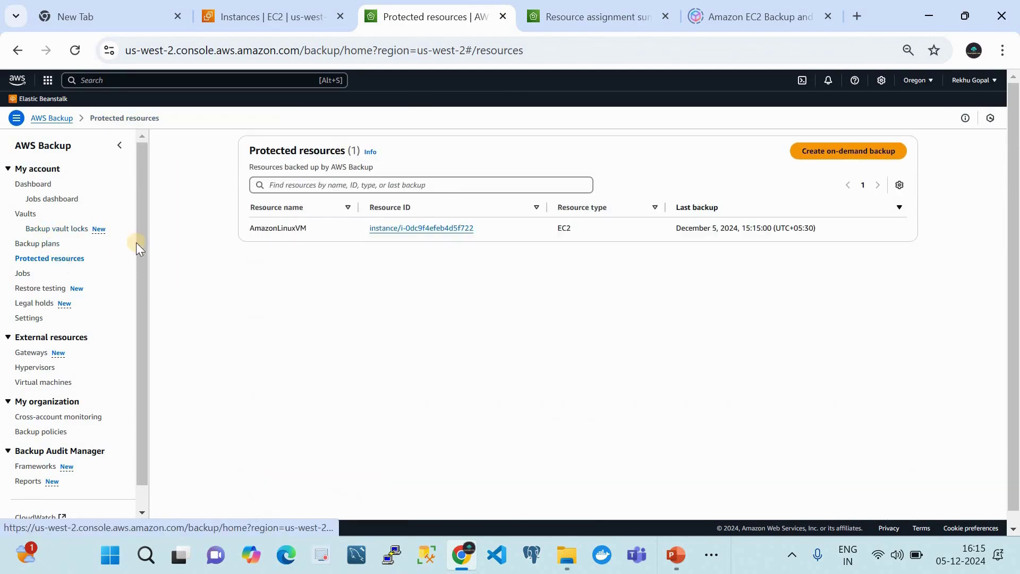
left_click(426, 225)
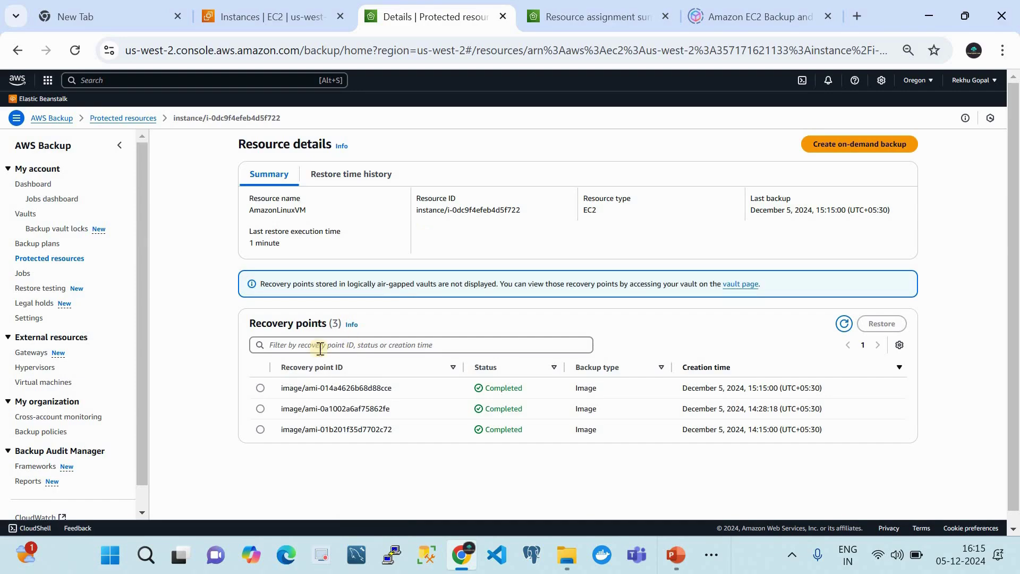
left_click(342, 175)
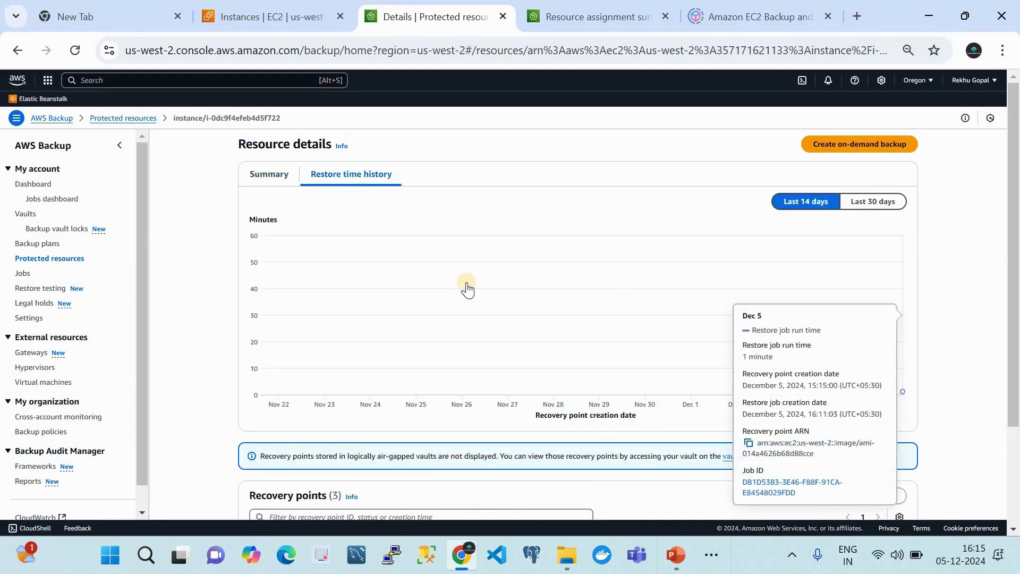
Review the resource's restore time chart and recovery points, checking back against the restored AmazonLinuxVM in the EC2 instance list
scroll(463, 285, "down", 2)
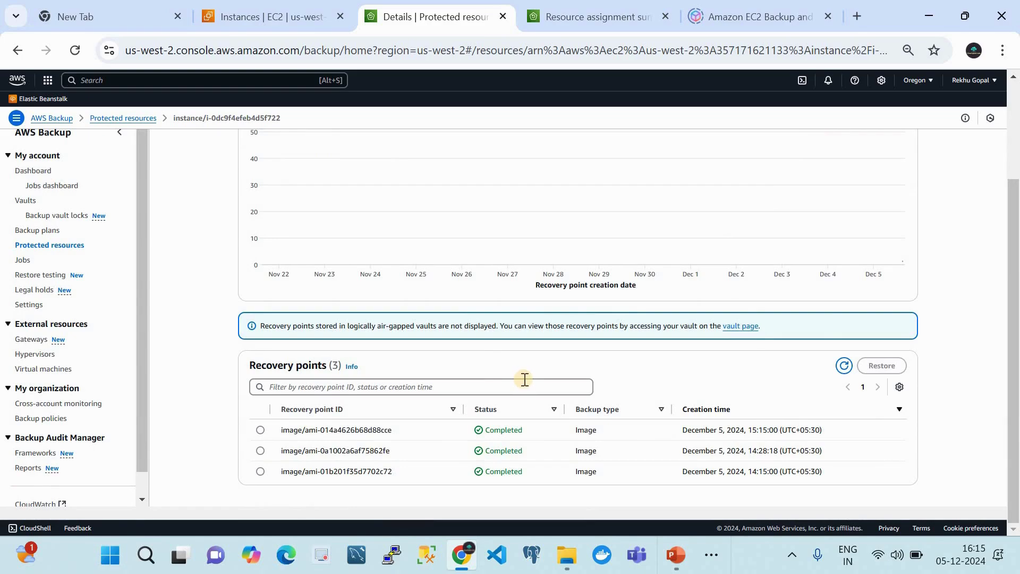
scroll(515, 378, "up", 2)
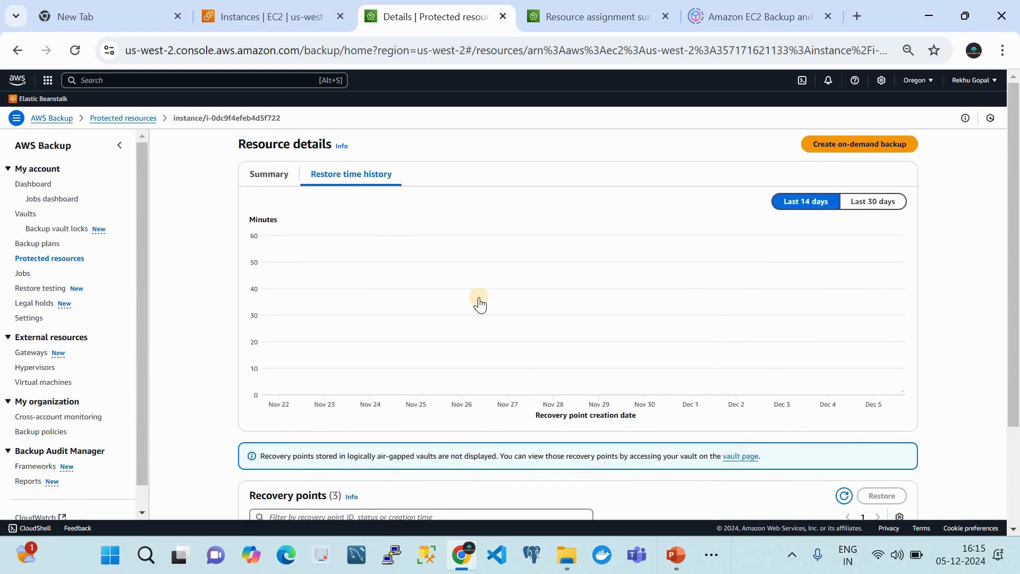
scroll(479, 302, "down", 2)
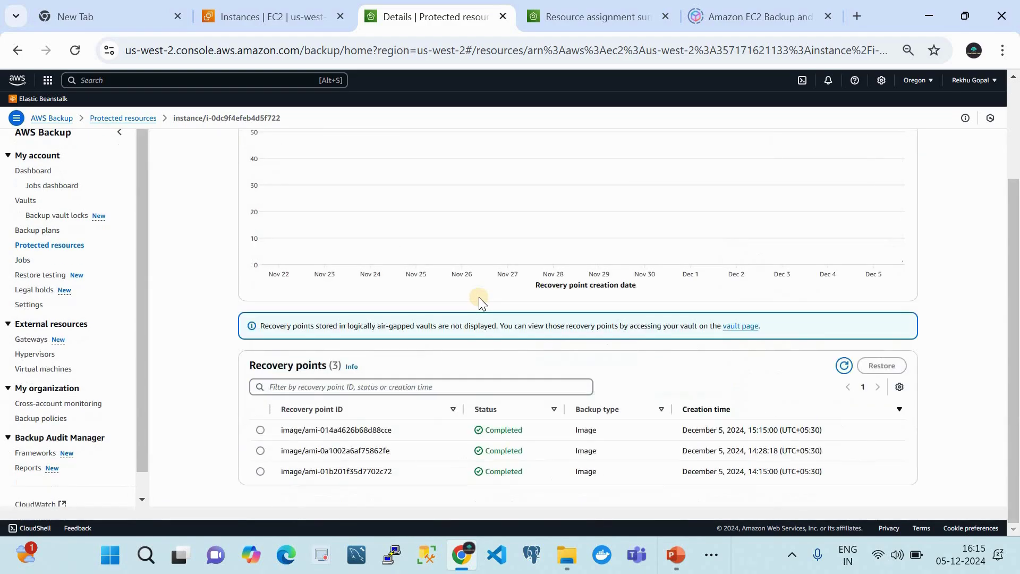
left_click(300, 17)
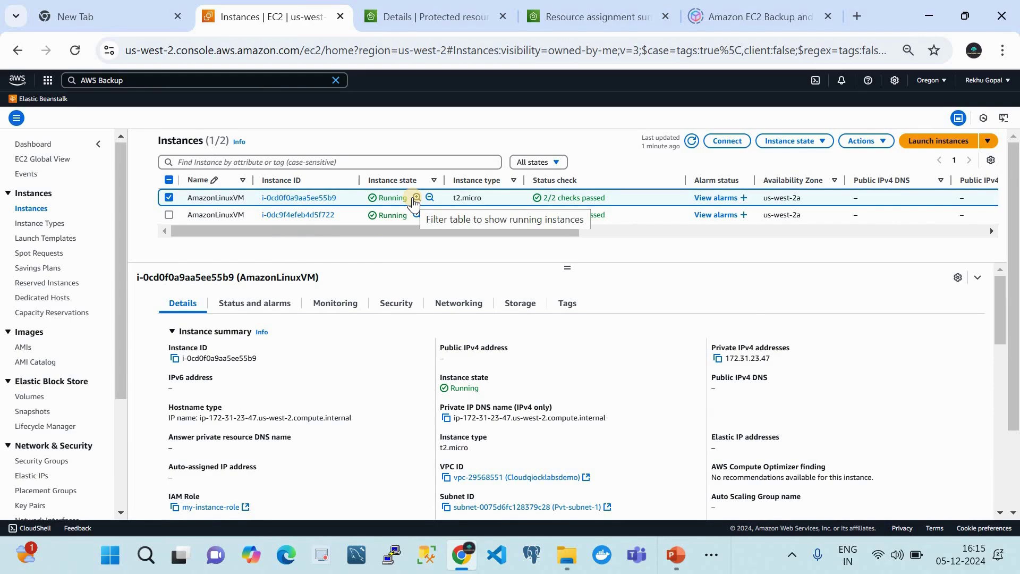
left_click(402, 17)
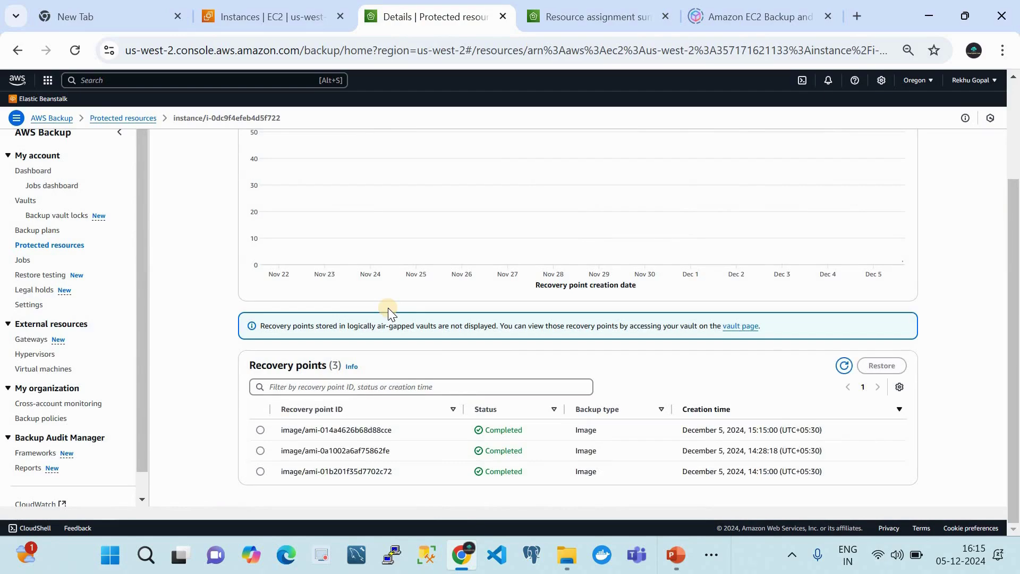